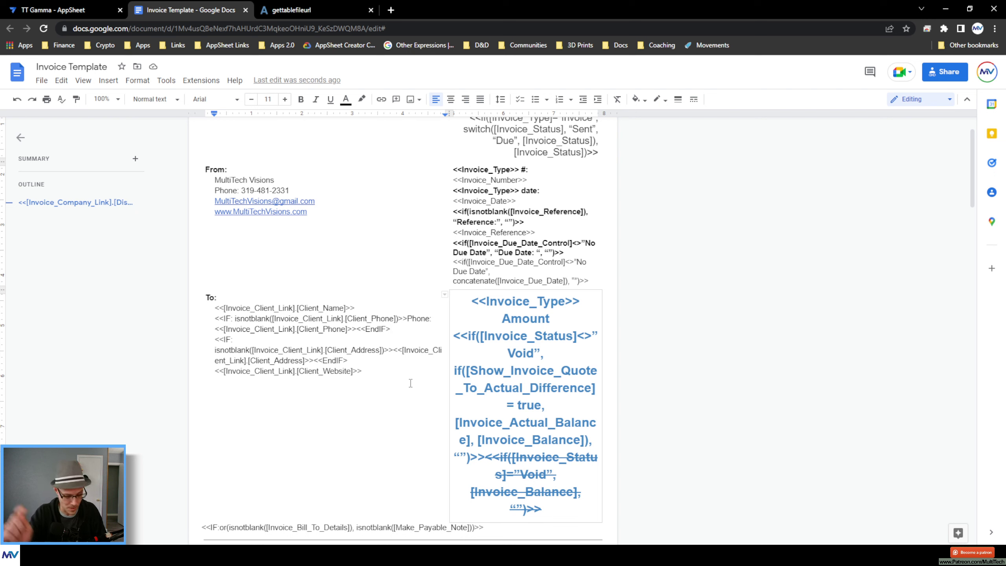
Step: Complete the closing brackets of the <<EndIF>> tags on the client phone and address lines in the template's To block
text(>)
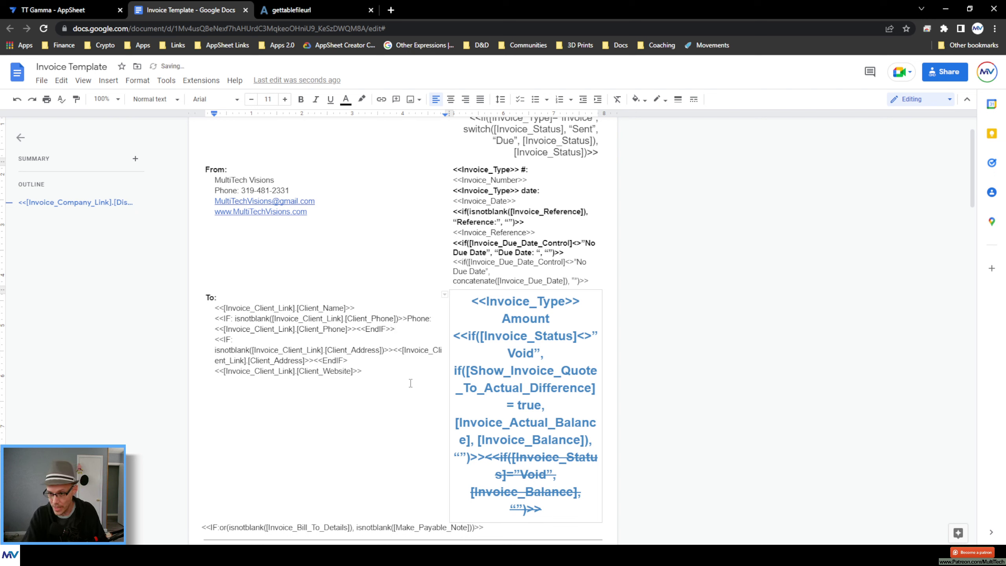
key(Down)
key(Down)
key(Down)
text(>)
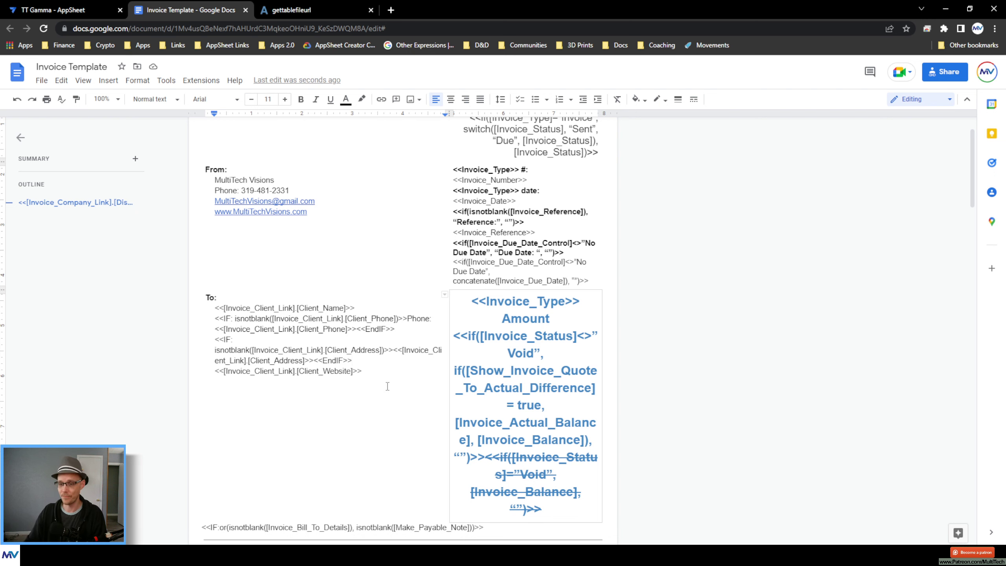
Step: Switch to the AppSheet editor and review the Make invoice 9 bot in Automation
click(64, 16)
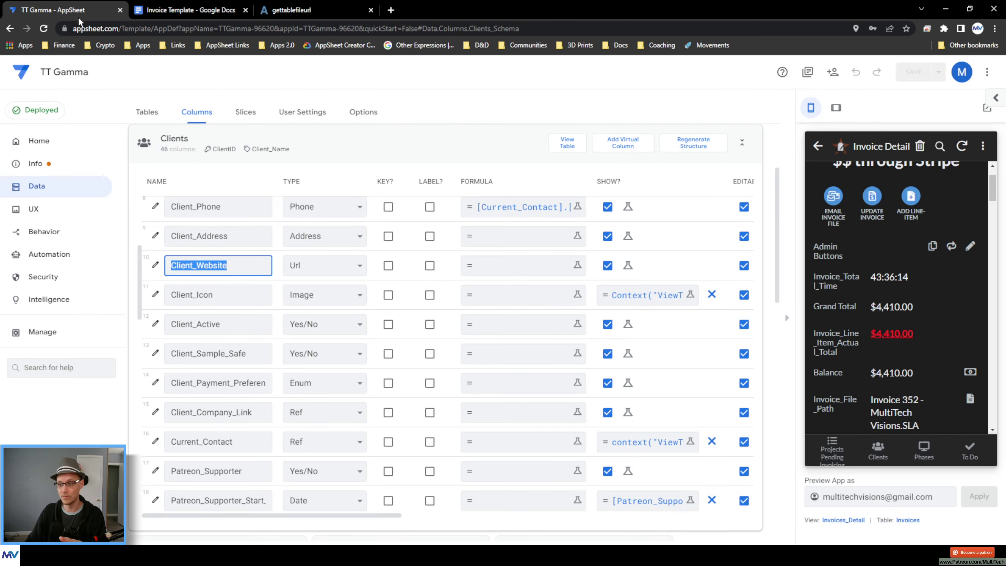
click(226, 155)
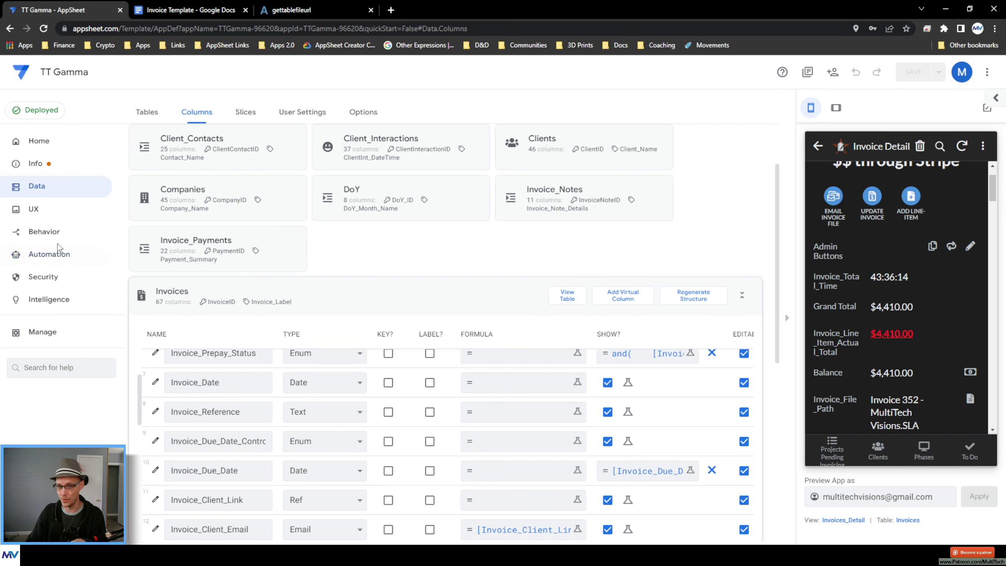
click(62, 255)
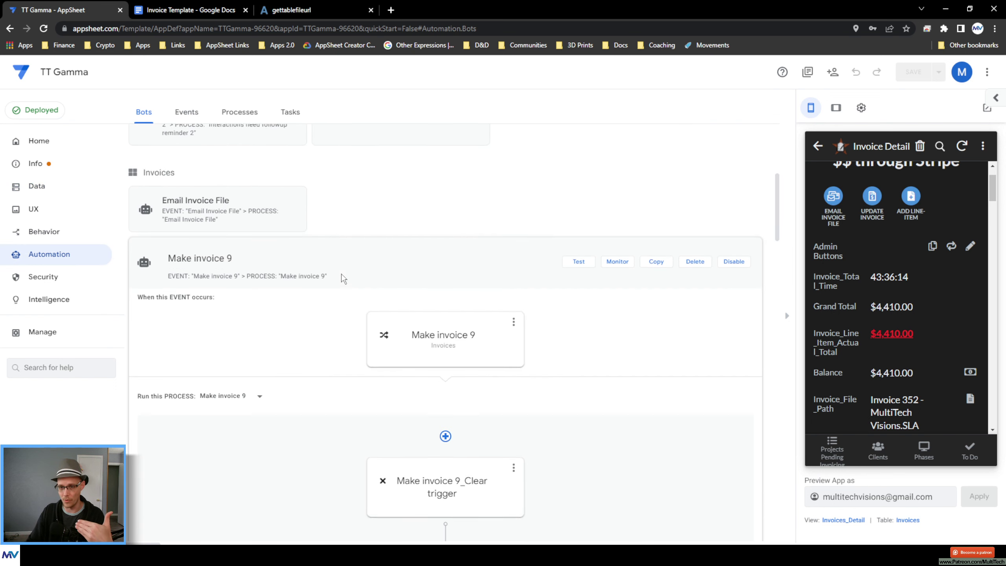
scroll(563, 365, down, 4)
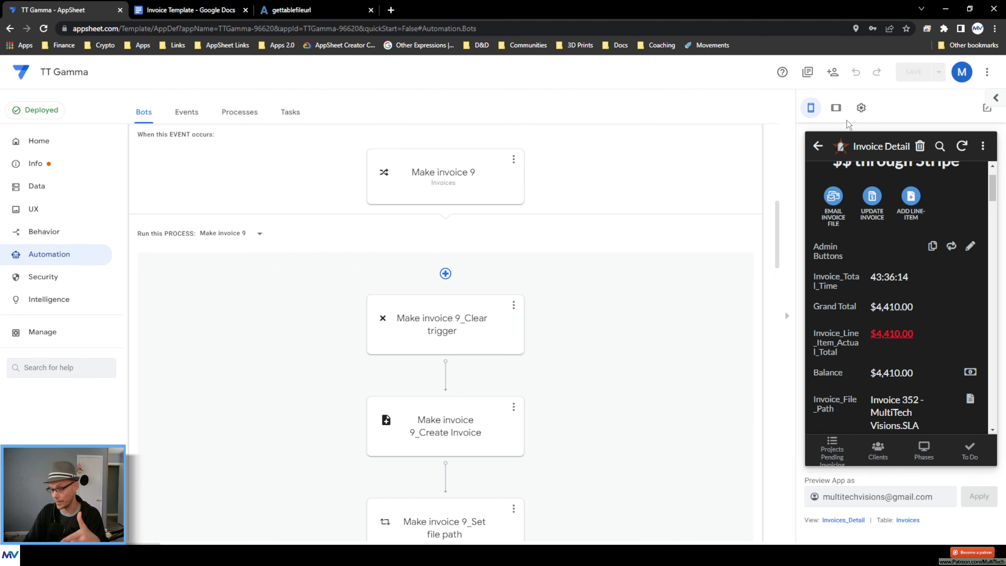
scroll(562, 317, up, 3)
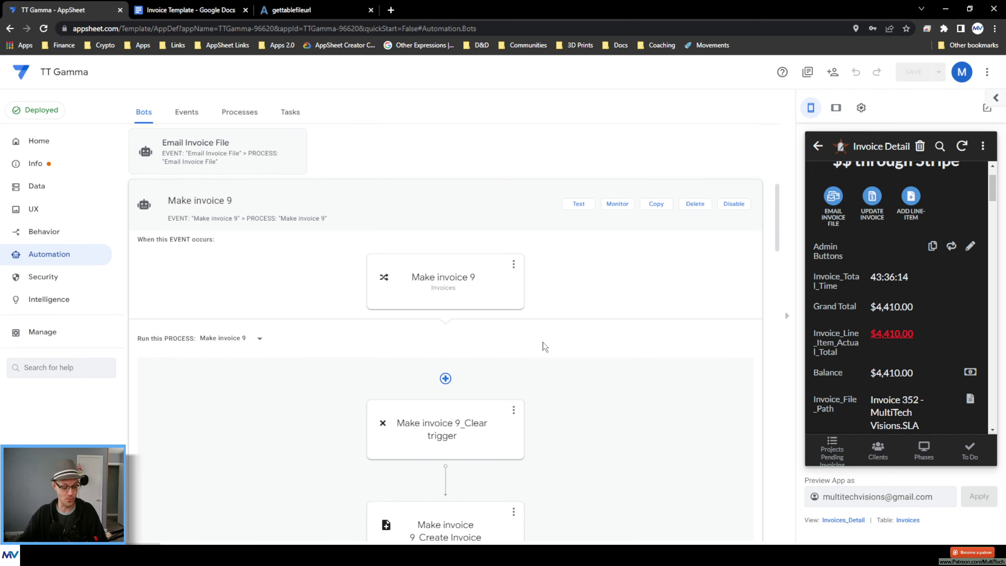
Step: Show the app preview in tablet format and run Update Invoice on the open invoice's details
click(837, 107)
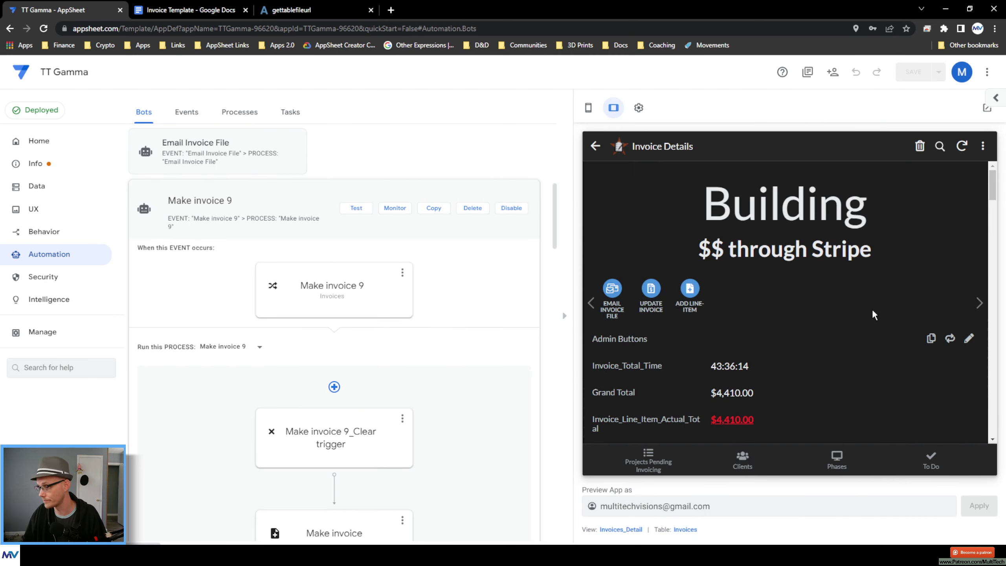
scroll(773, 264, down, 3)
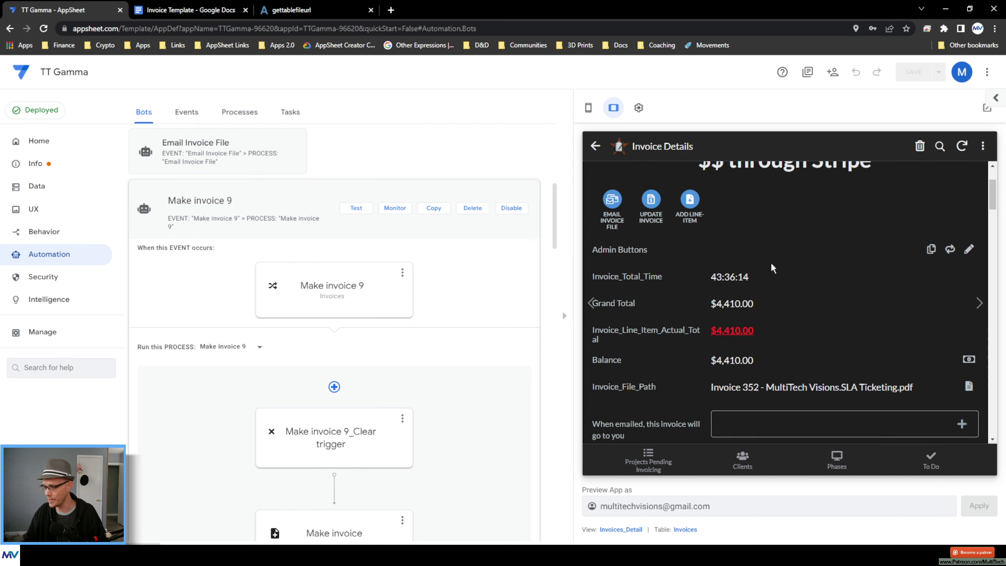
scroll(793, 255, down, 1)
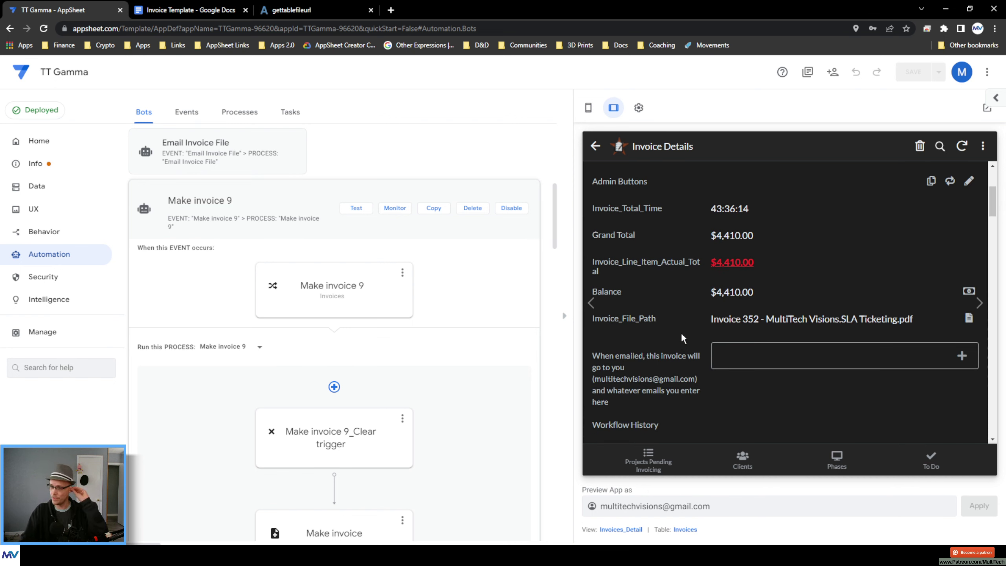
scroll(682, 337, up, 2)
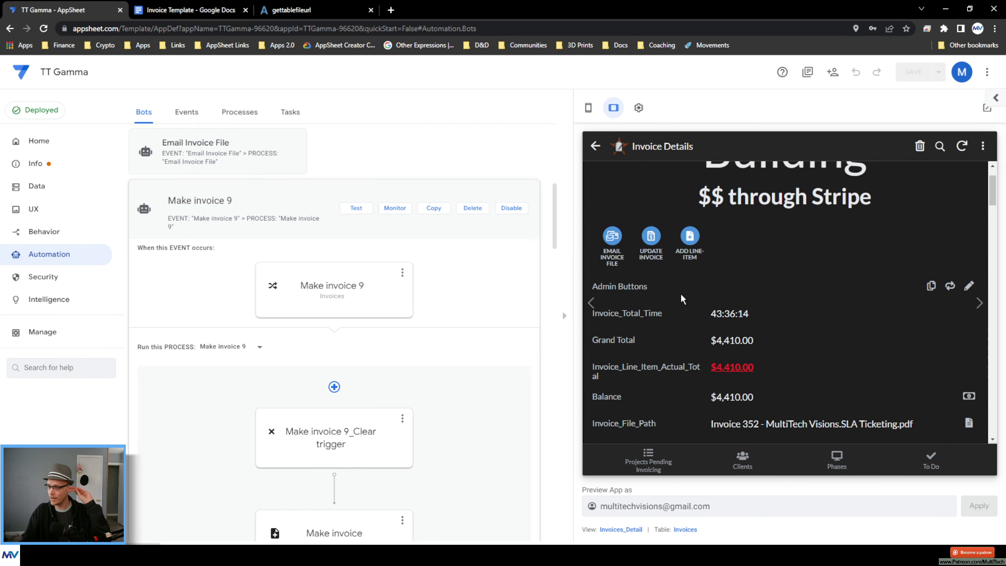
click(660, 246)
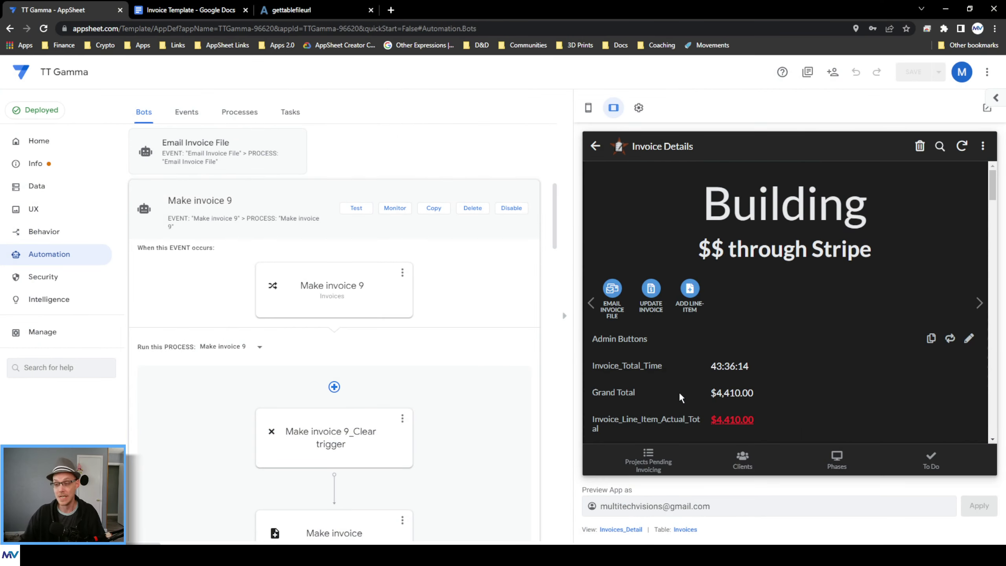
Step: View the invoice PDF from Invoice_File_Path in the invoice details, and close it
scroll(764, 384, down, 3)
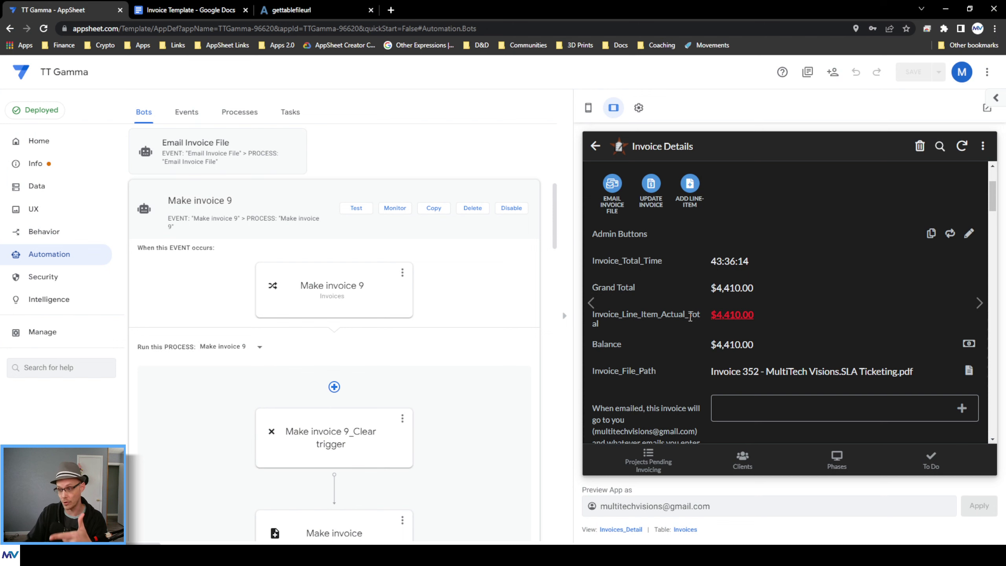
click(764, 384)
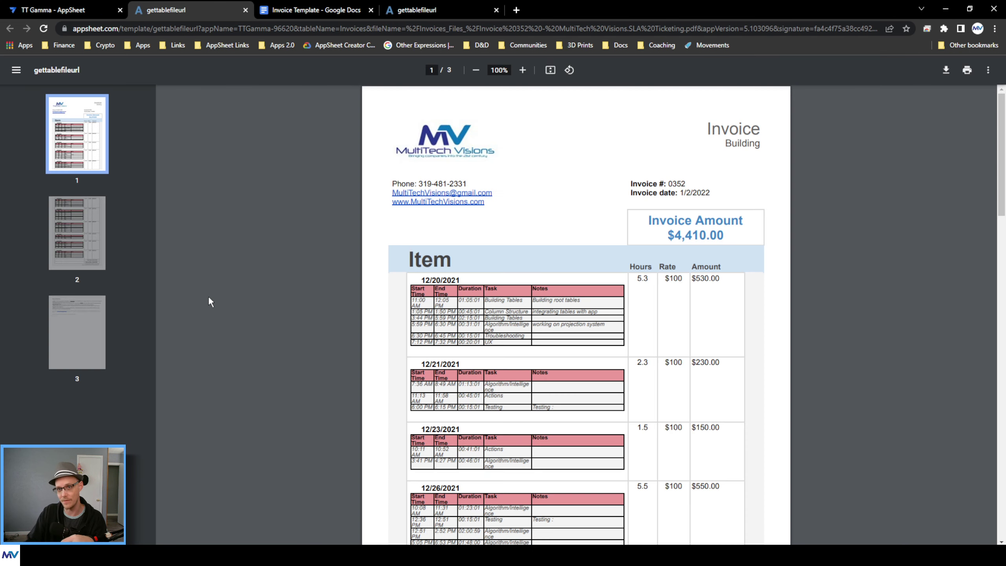
click(245, 9)
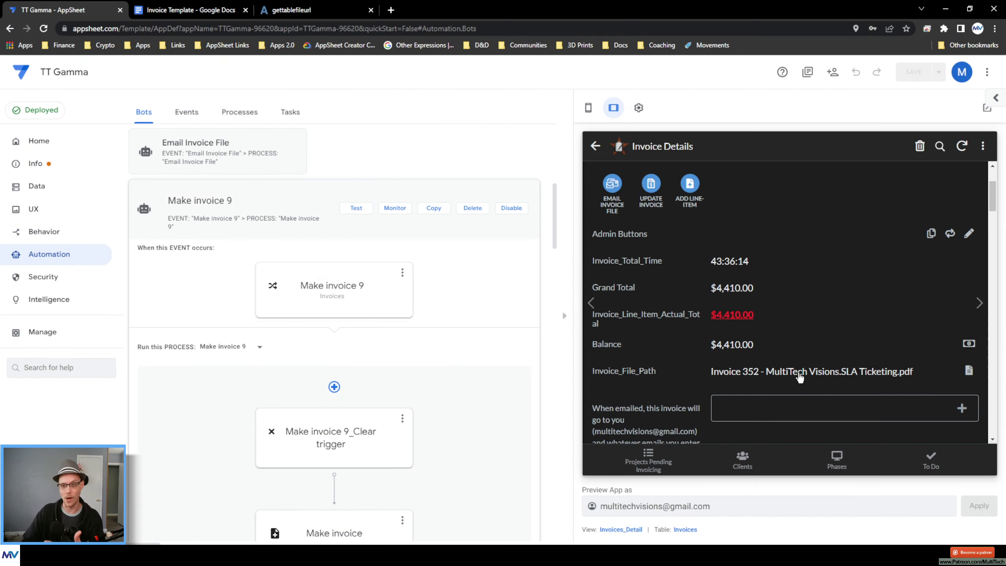
Step: Reopen the PDF from Invoice_File_Path, compare it with the earlier opened copy, and close the new copy
click(800, 375)
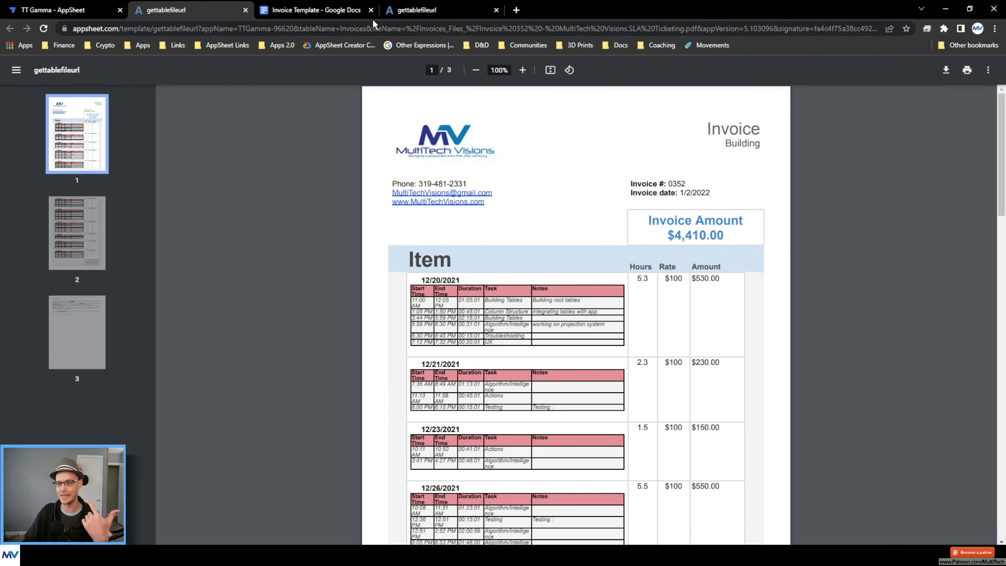
click(400, 11)
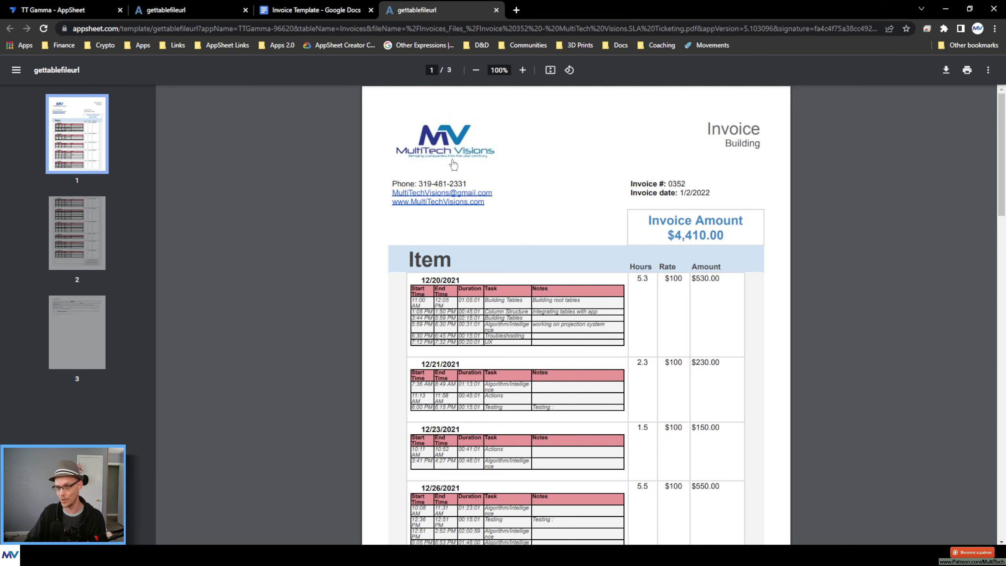
click(237, 15)
click(246, 9)
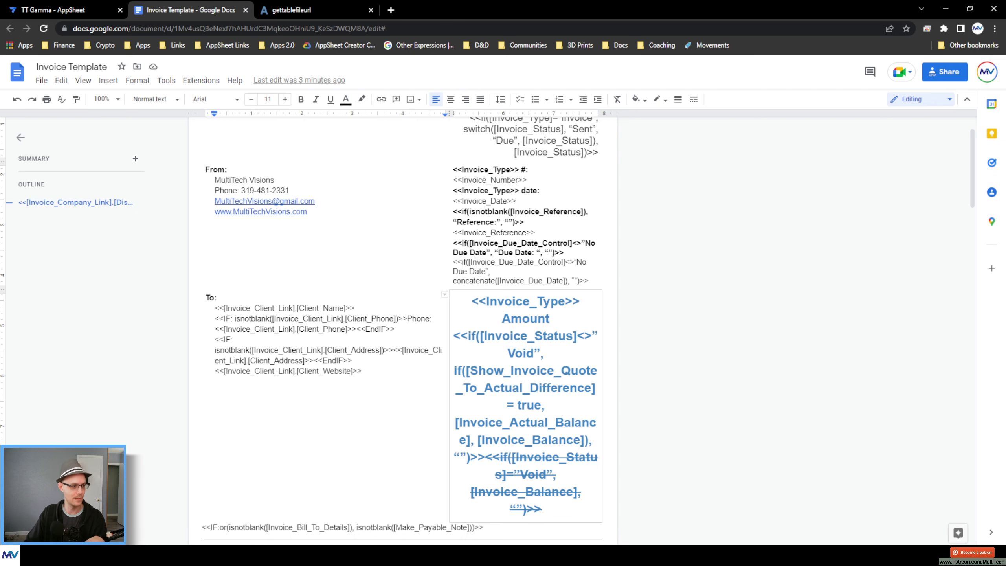
Step: Return to AppSheet and examine the template and file settings of the Make invoice 9_Create Invoice task
click(91, 14)
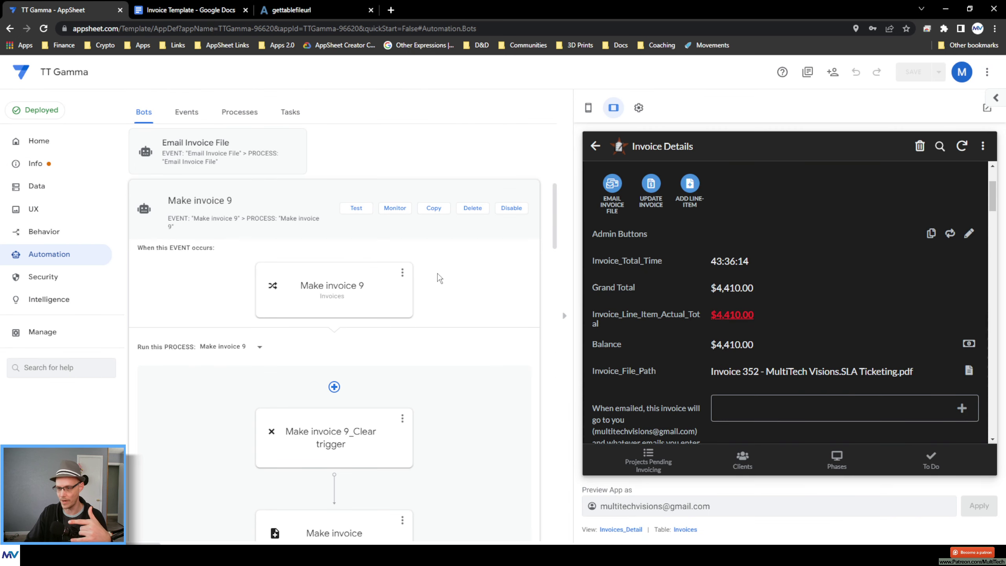
scroll(449, 258, down, 6)
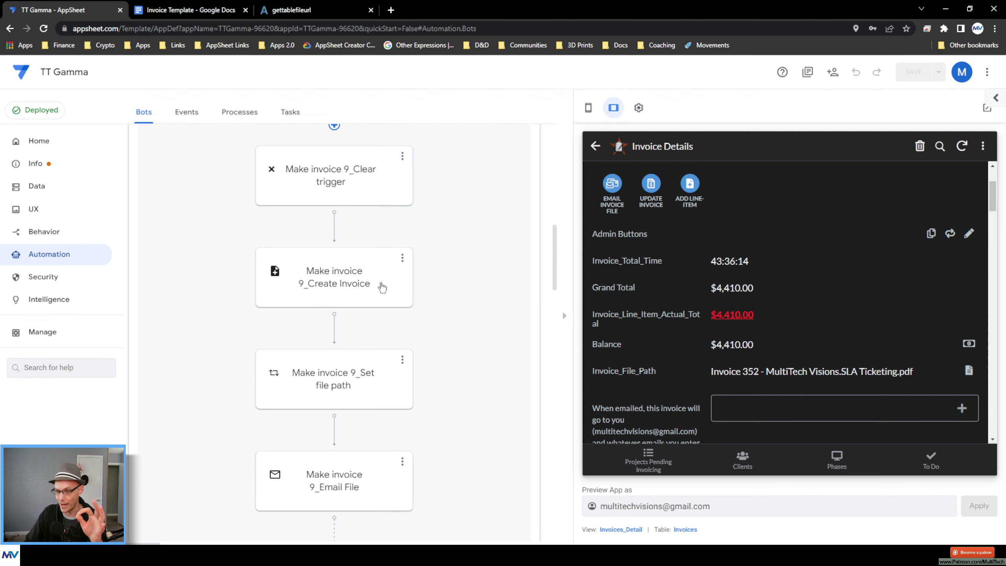
scroll(681, 315, down, 3)
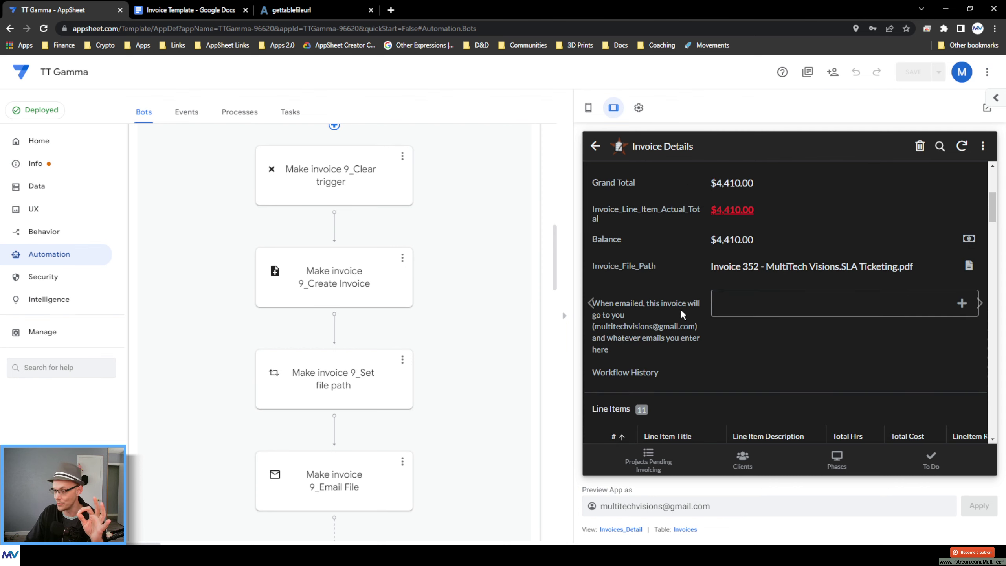
click(387, 295)
scroll(893, 294, down, 7)
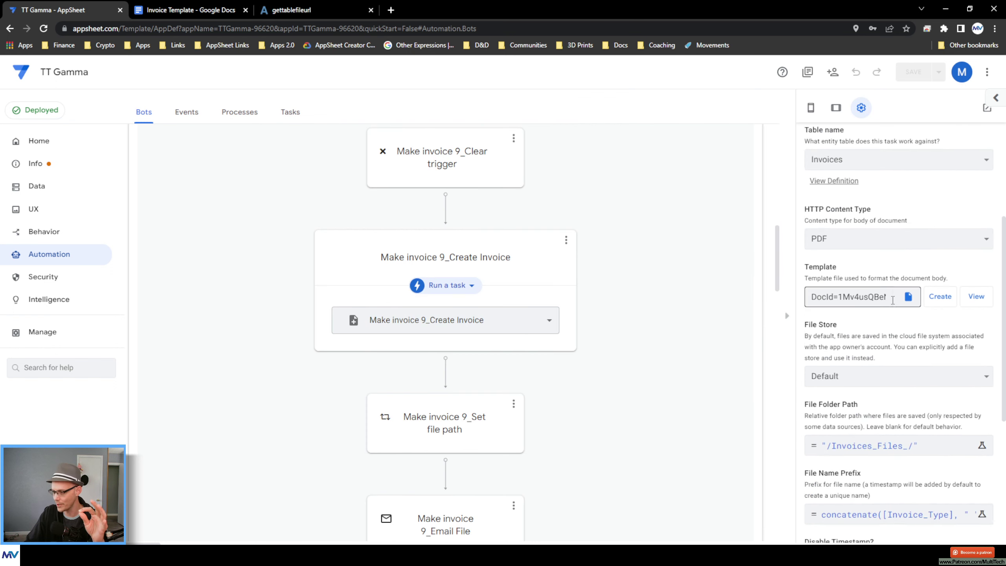
scroll(894, 294, down, 1)
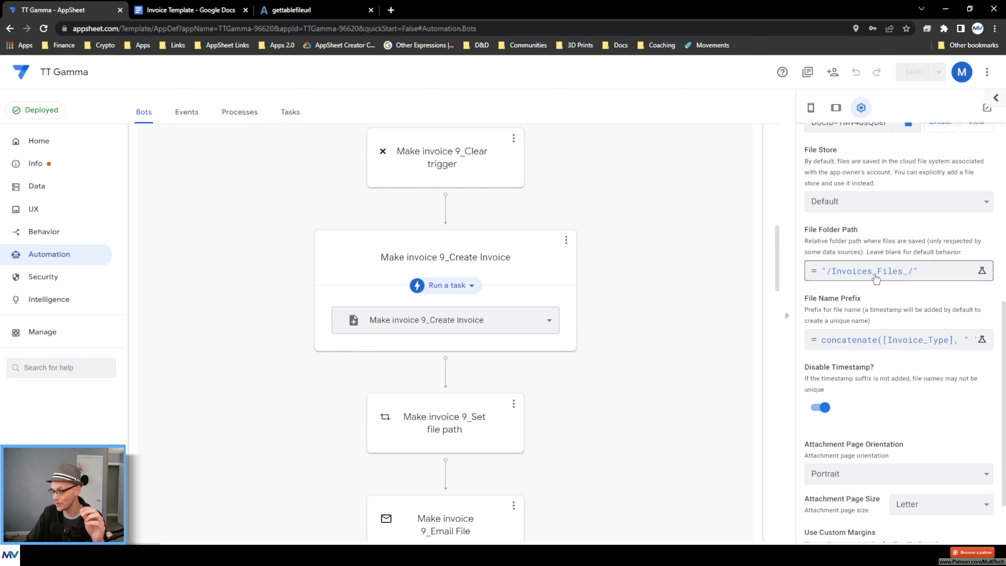
Step: Inspect the File Name Prefix and File Folder Path expressions of the Create Invoice task, leaving both unedited
click(912, 340)
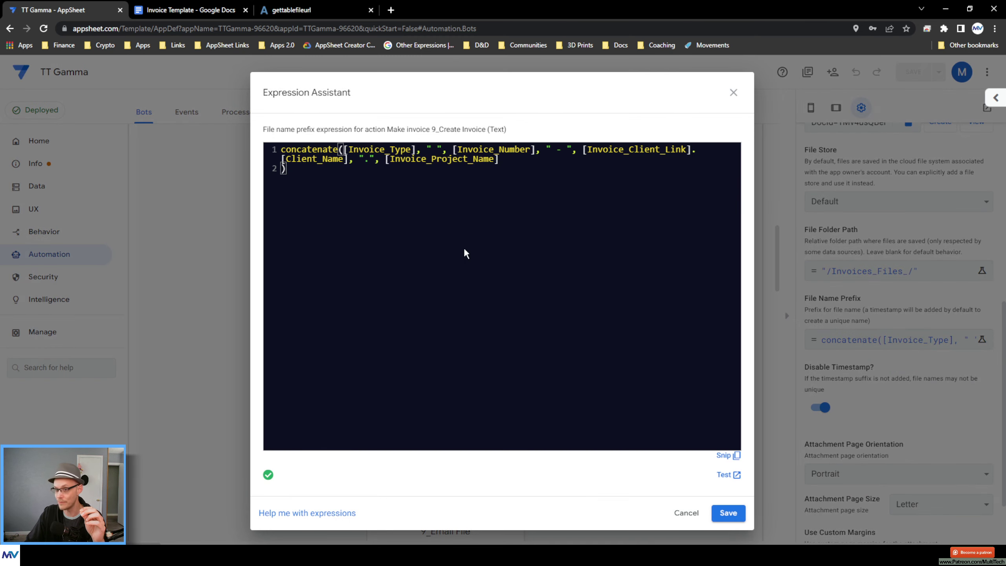
click(734, 92)
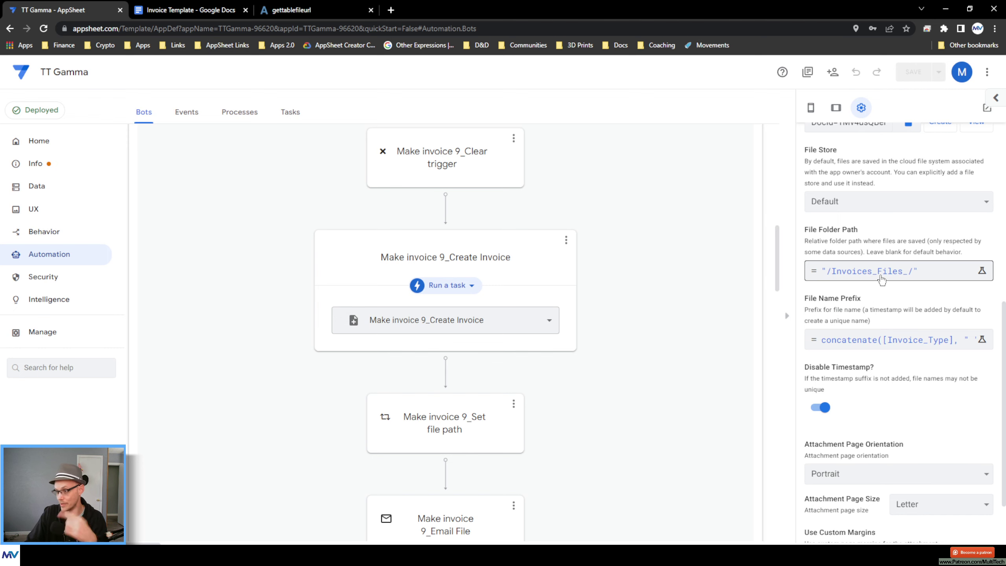
click(862, 284)
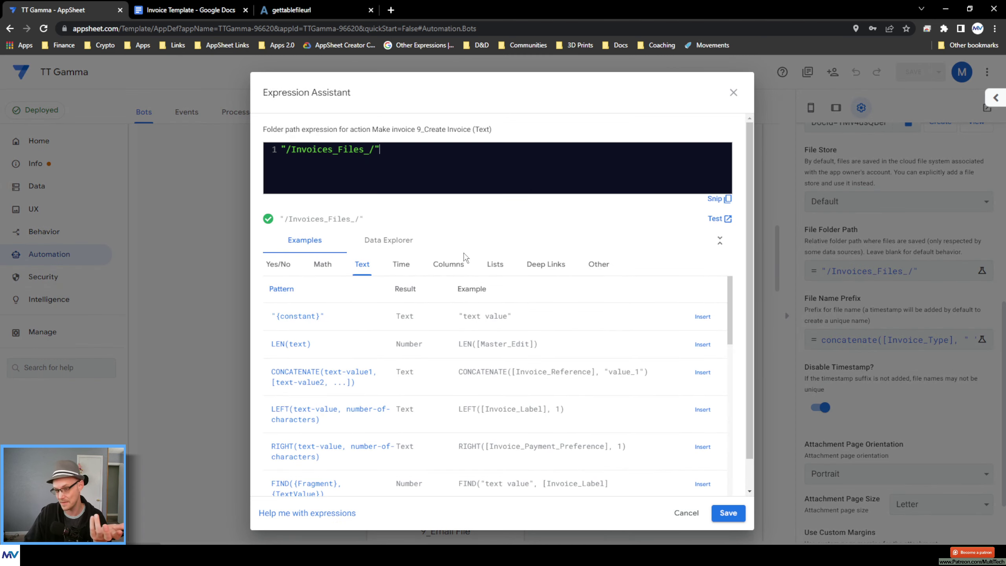
click(734, 92)
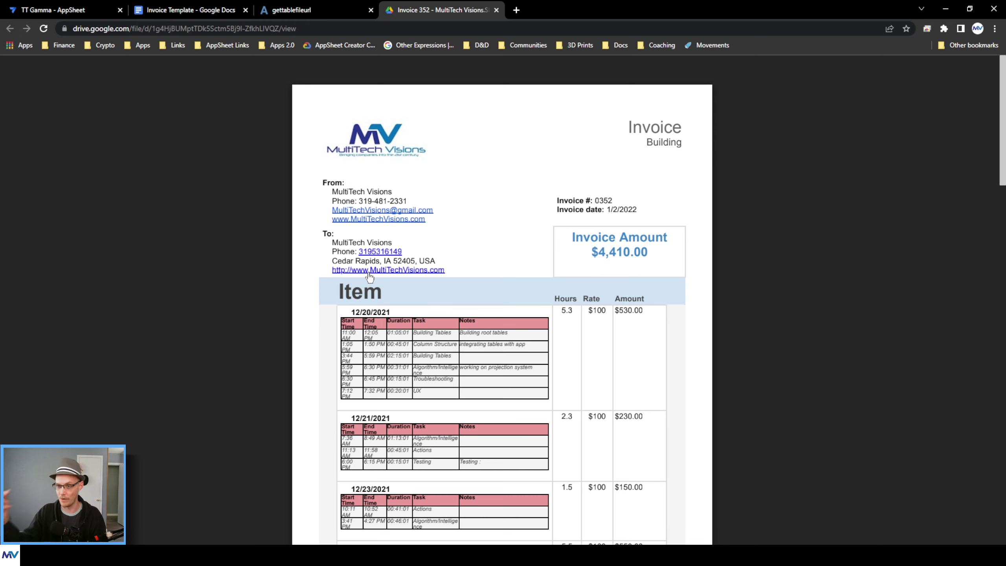
Step: Compare the invoice PDF in Google Drive with the Invoice Template's To block, closing the outdated gettablefileurl copy
click(219, 14)
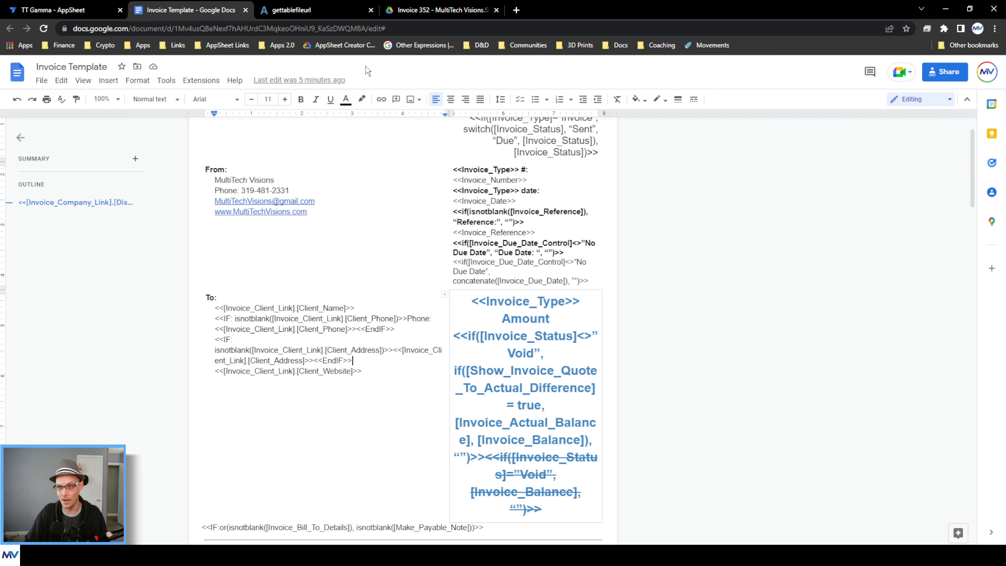
click(425, 13)
click(370, 10)
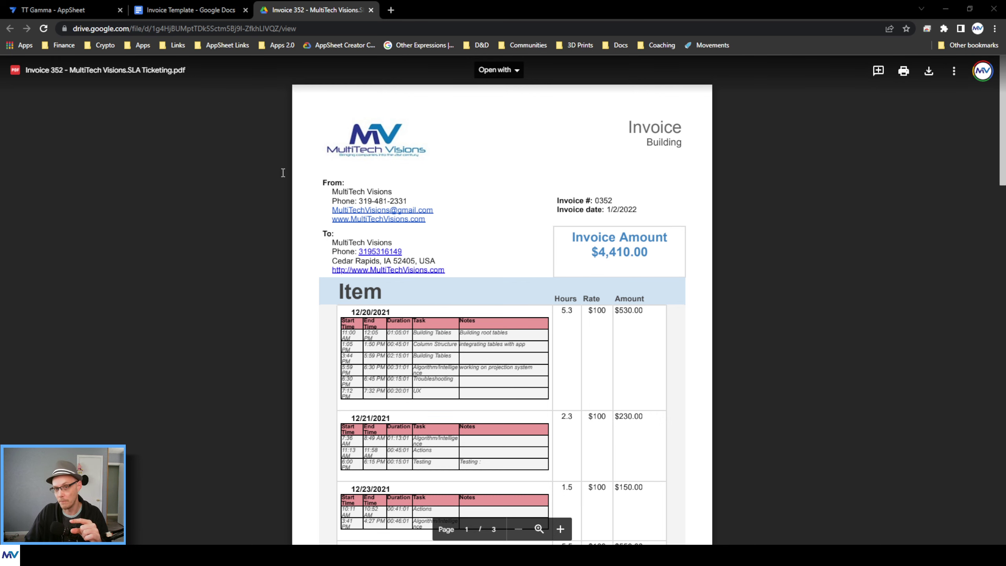
click(150, 9)
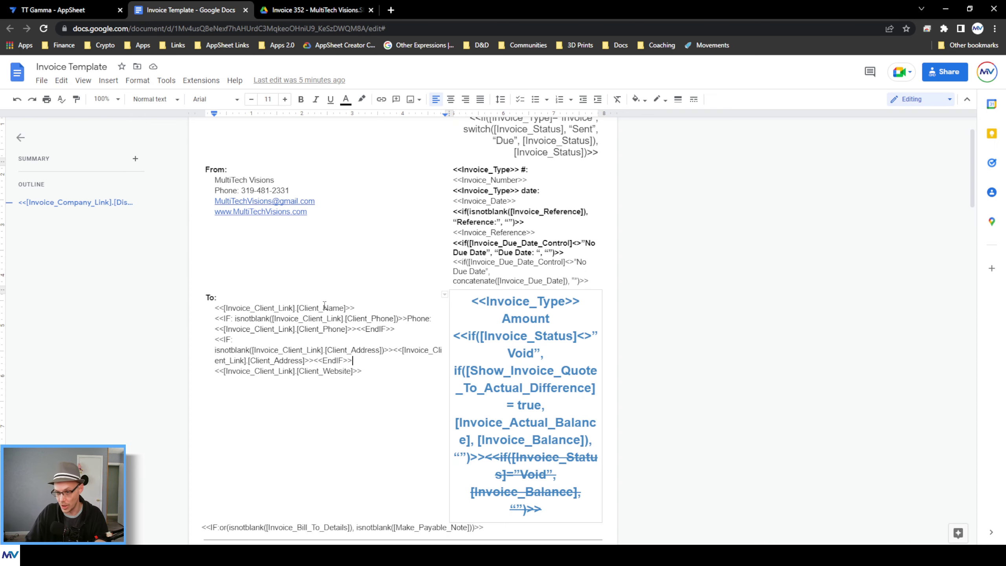